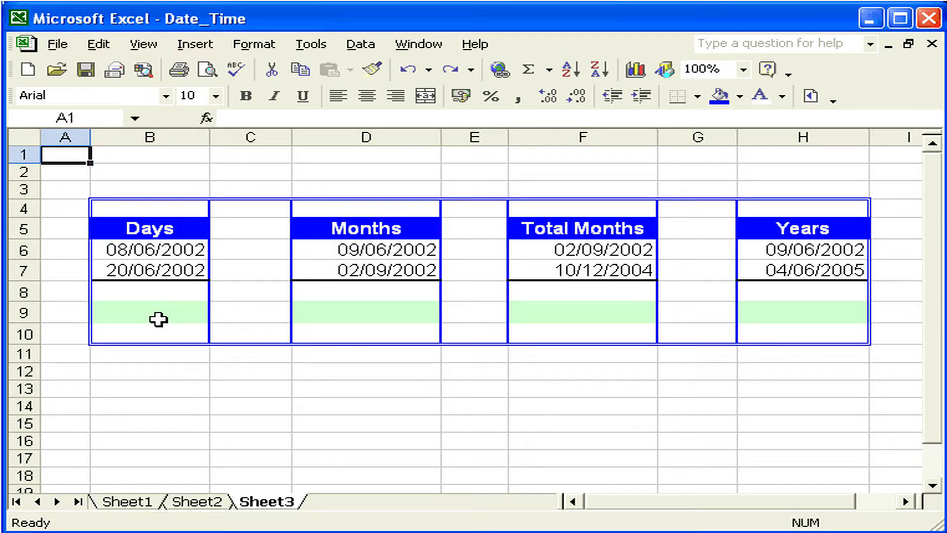
Enter =B7-B6 in B9 to get the 12-day difference, then open Format Cells for B9.
click(159, 320)
text(=)
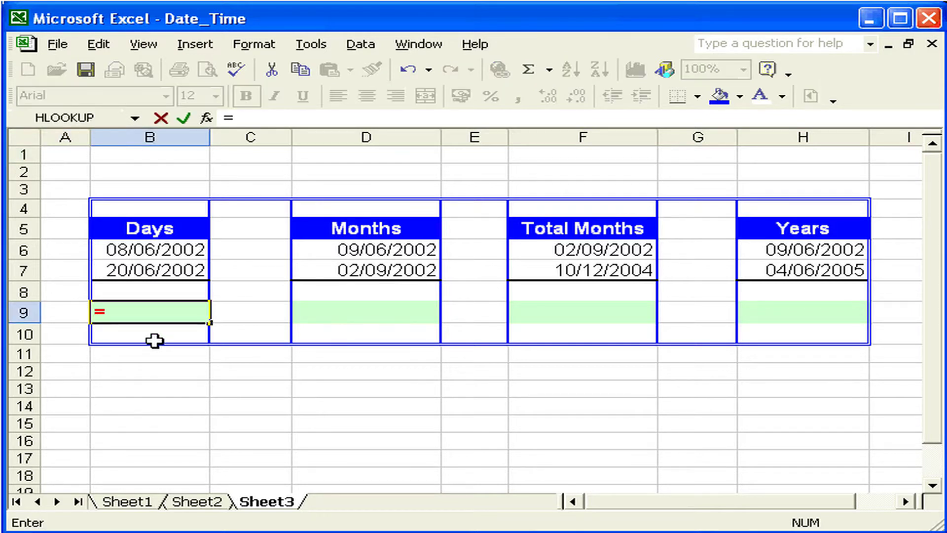
click(156, 272)
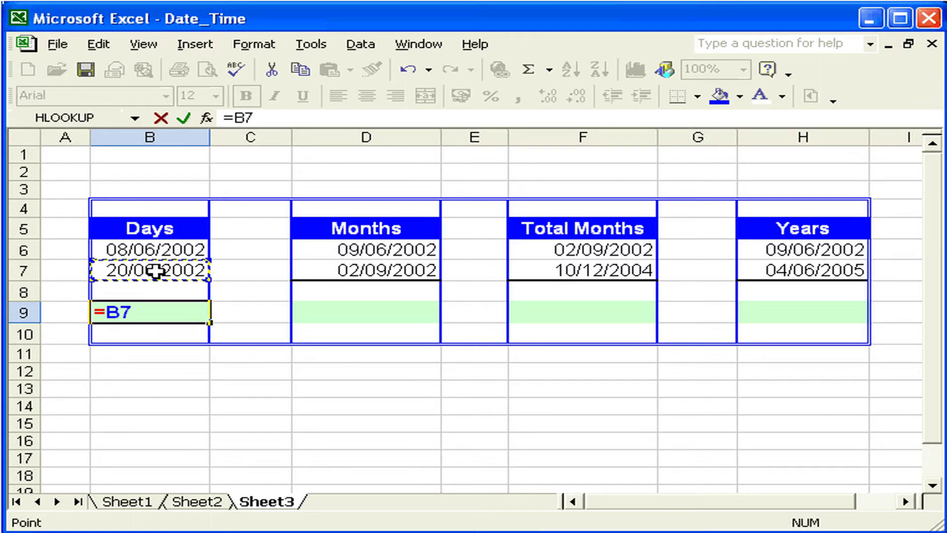
text(-)
click(161, 250)
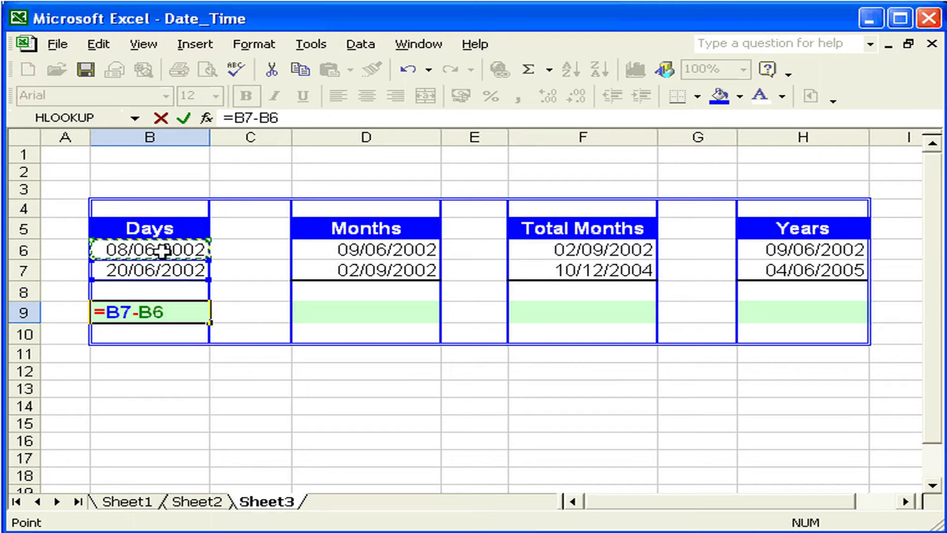
key(Return)
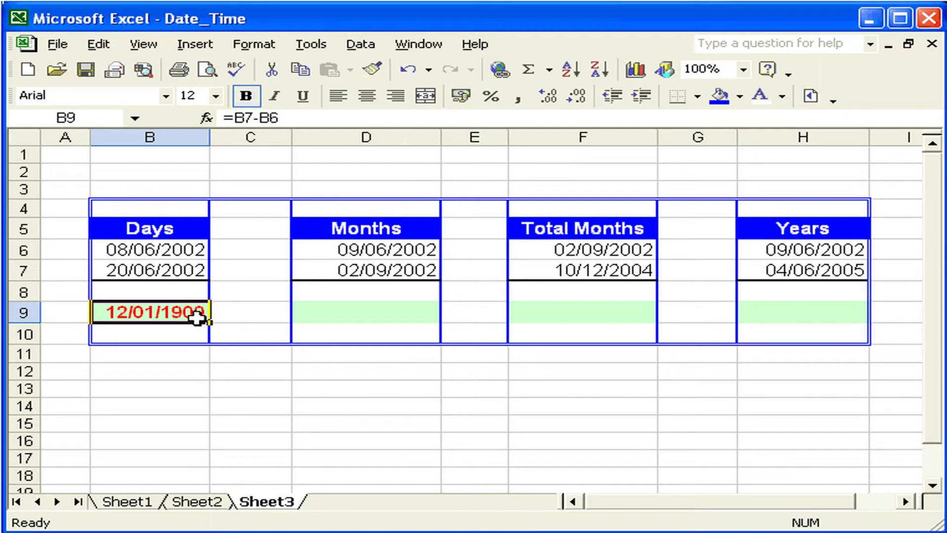
right_click(198, 318)
click(234, 236)
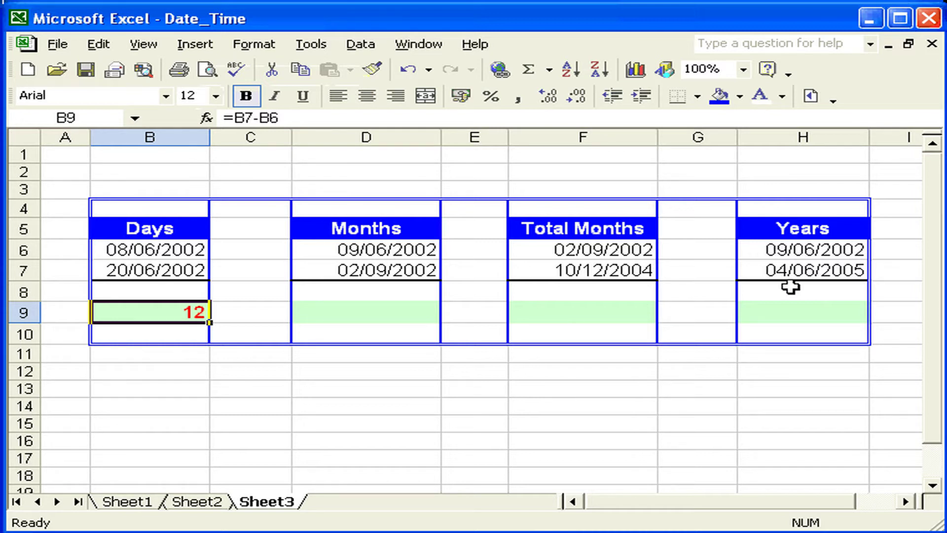
Enter =YEAR(H7)-YEAR(H6) in H9 and apply General format so it shows 3.
click(787, 313)
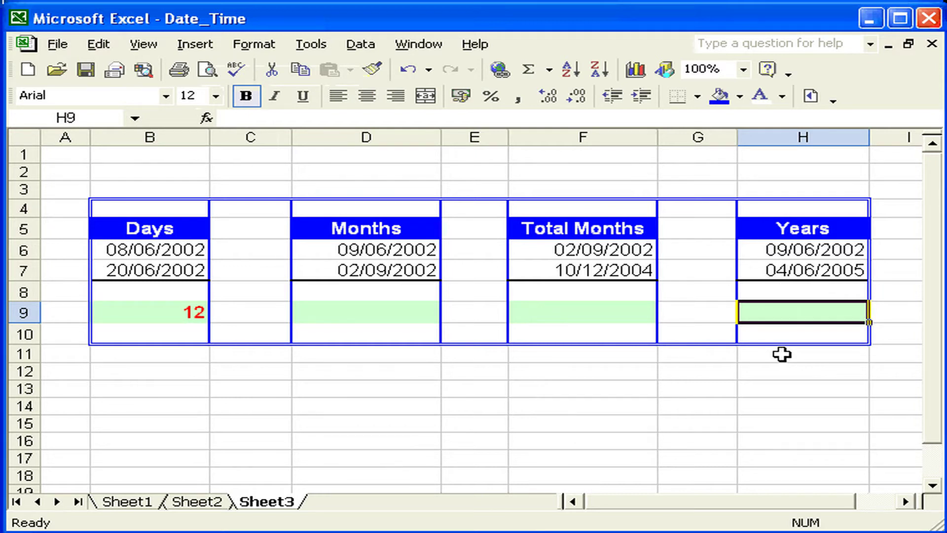
text(=)
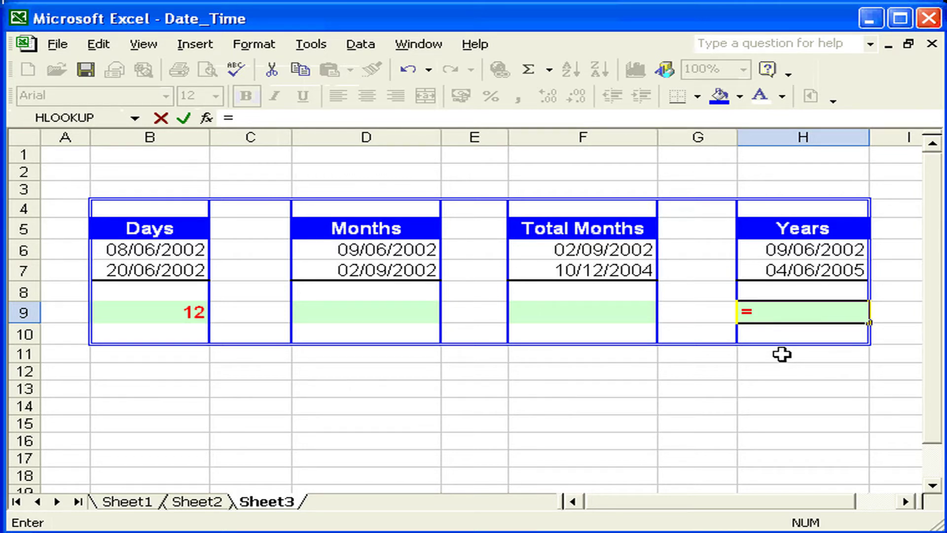
text(year()
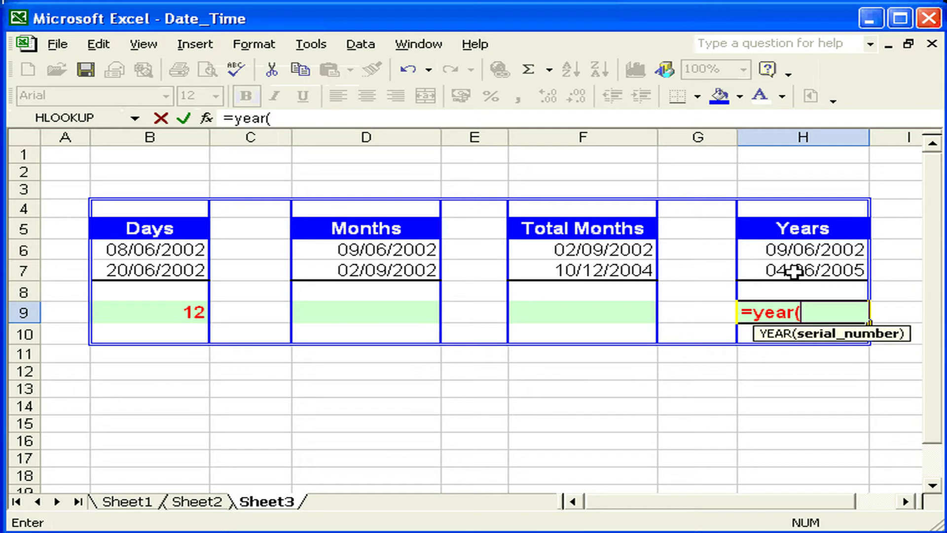
click(794, 271)
text())
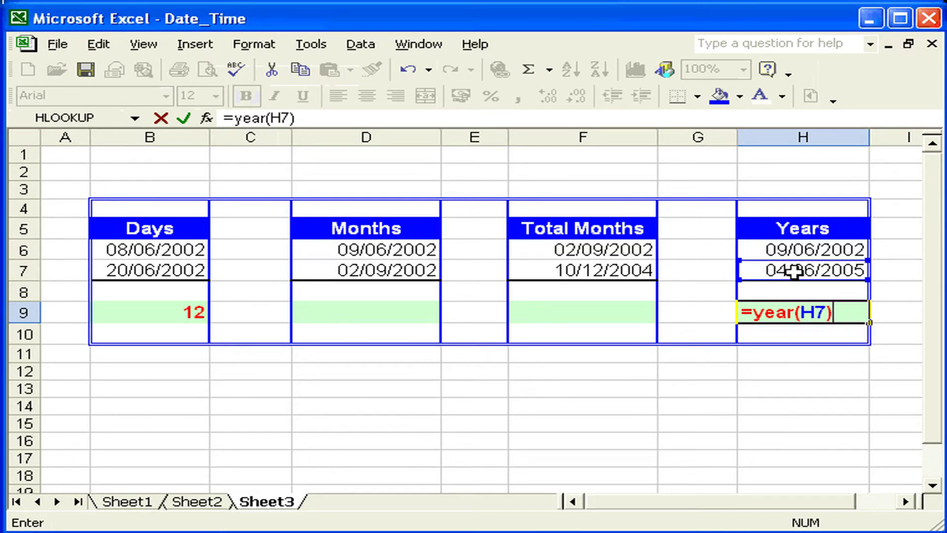
text(-)
text(ye)
text(ar()
click(789, 252)
text())
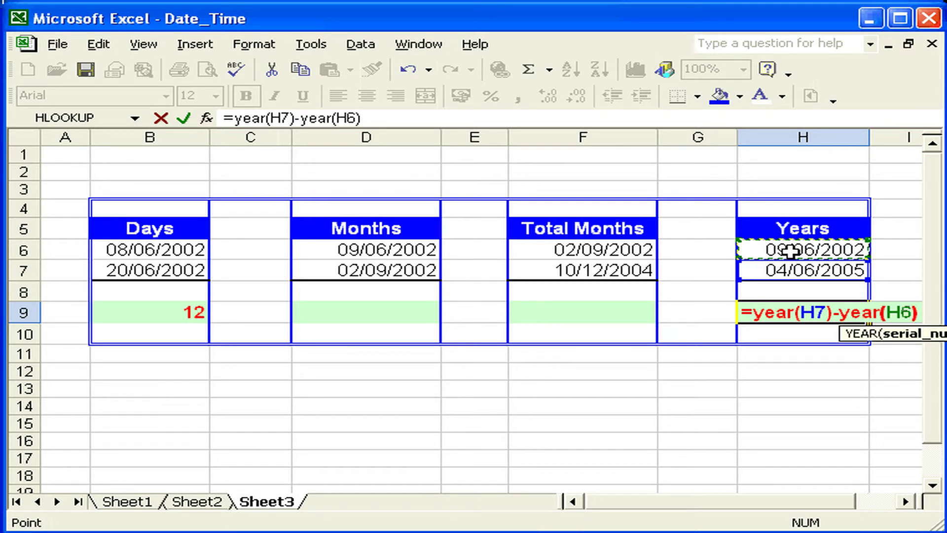
key(Return)
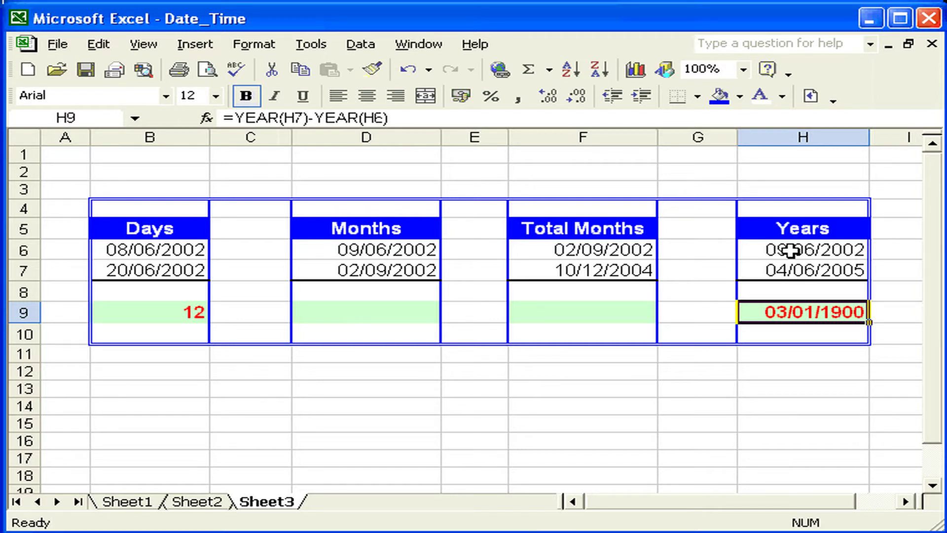
key(ctrl+shift+asciitilde)
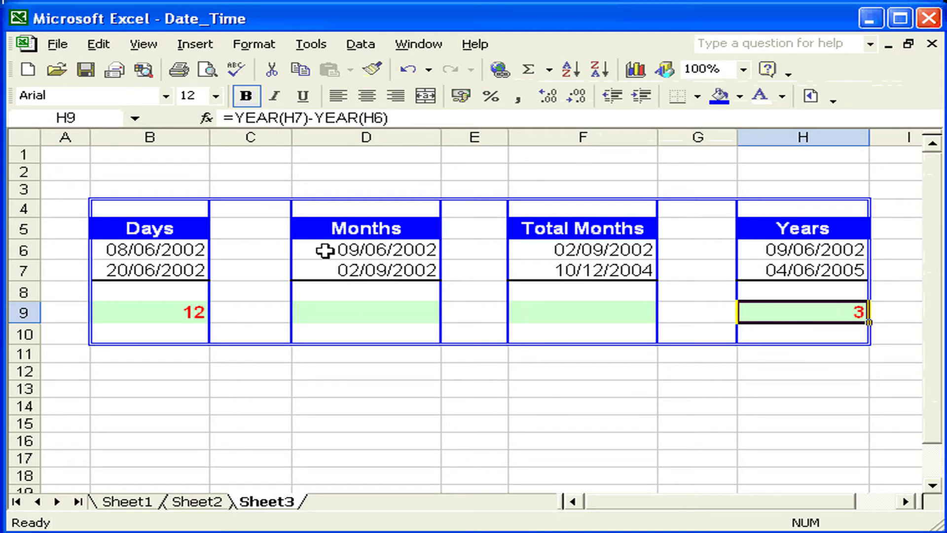
Enter =MONTH(D7)-MONTH(D6) in D9 and apply General format so it shows 3.
click(330, 316)
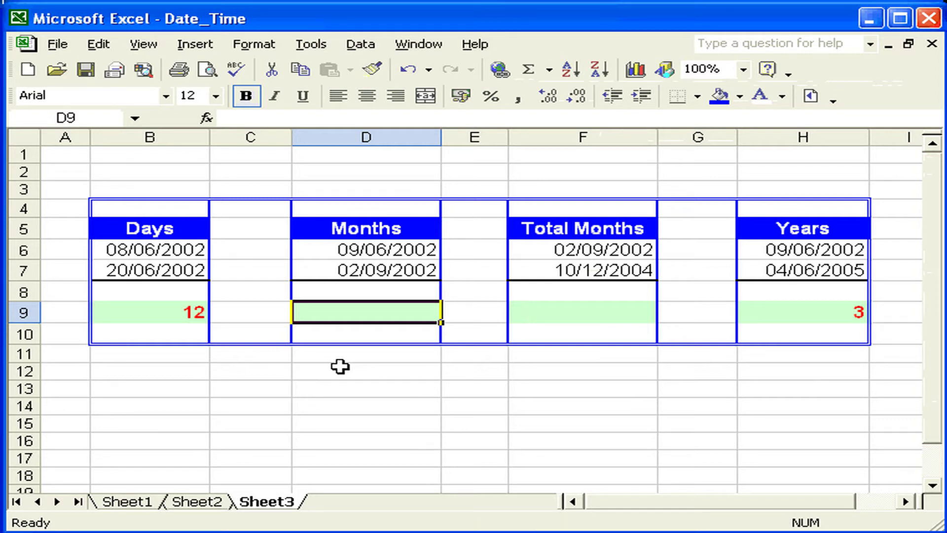
text(=)
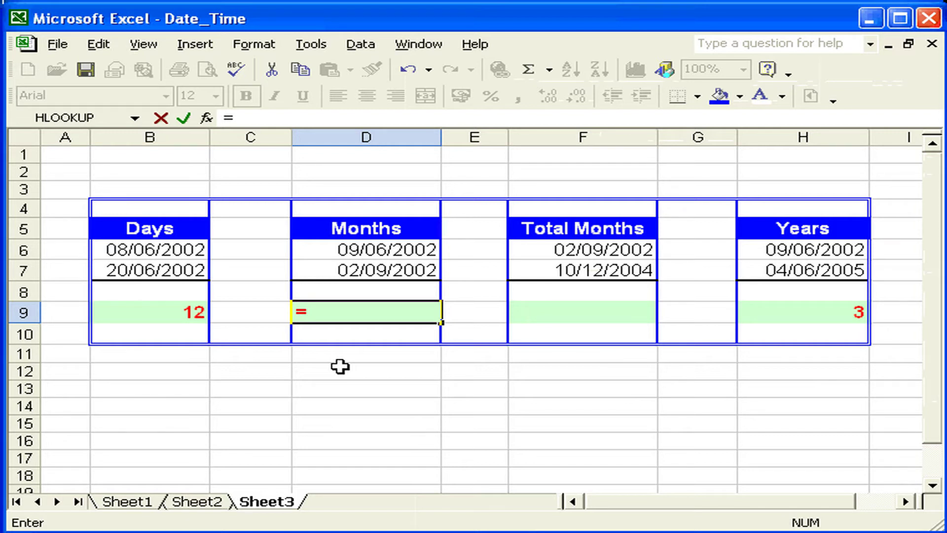
text(month()
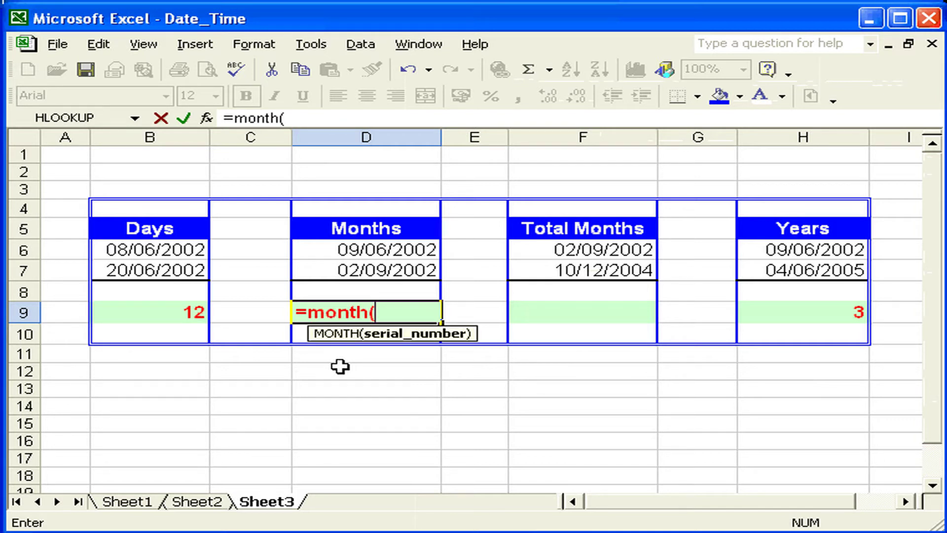
click(342, 272)
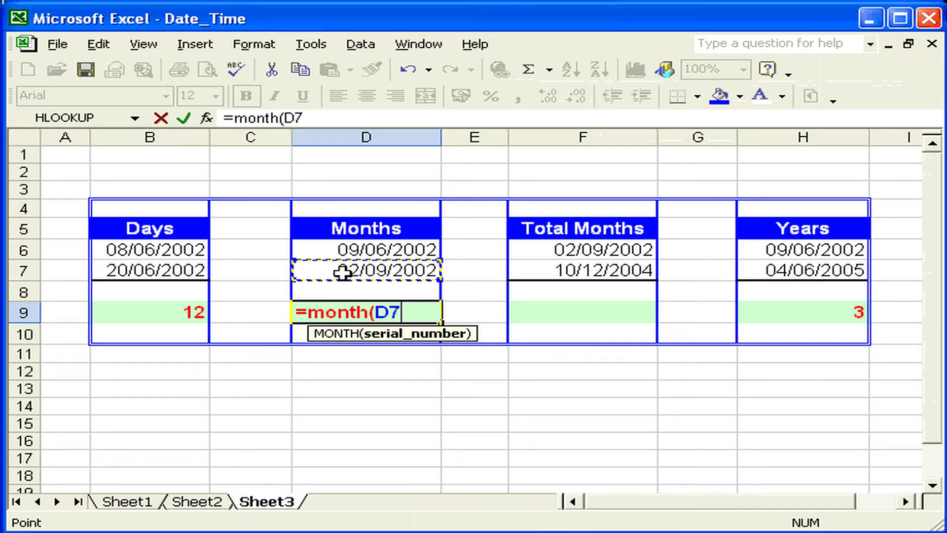
text())
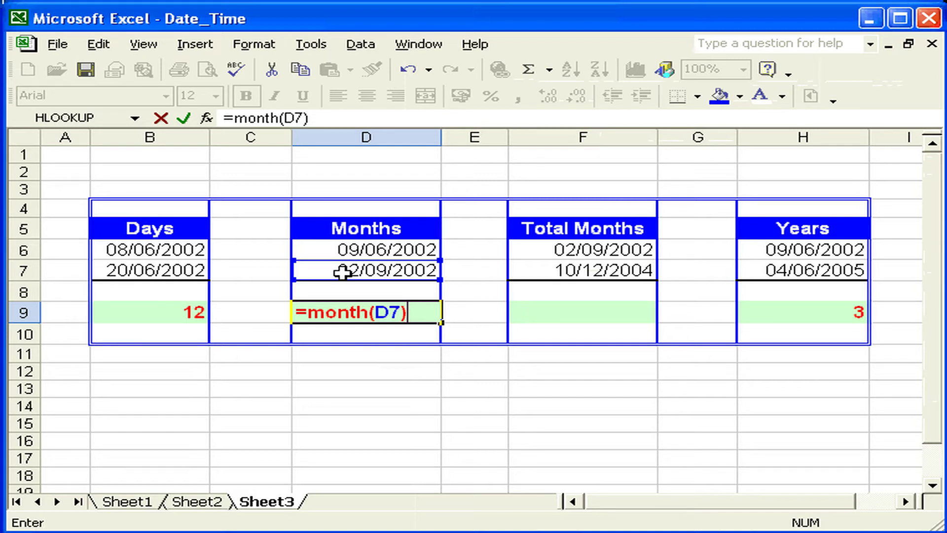
text(-mo)
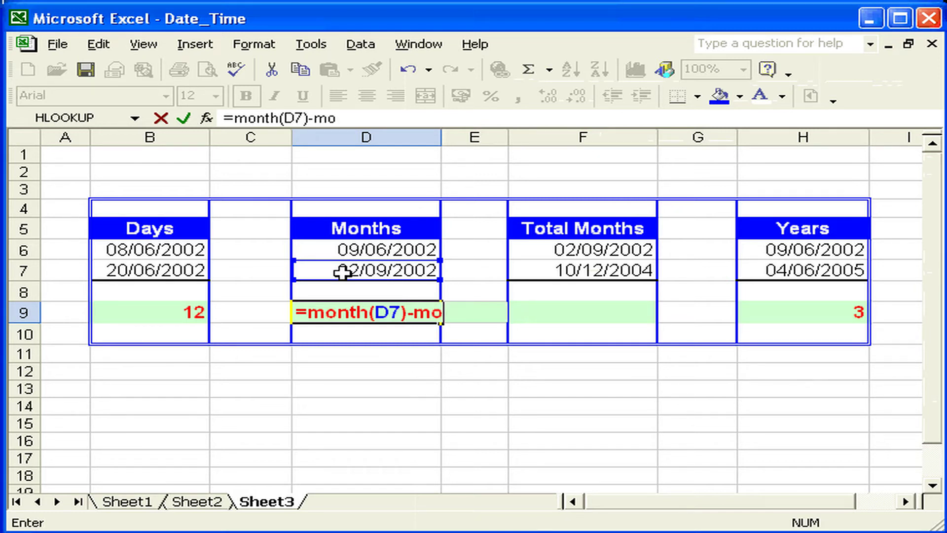
text(nth)
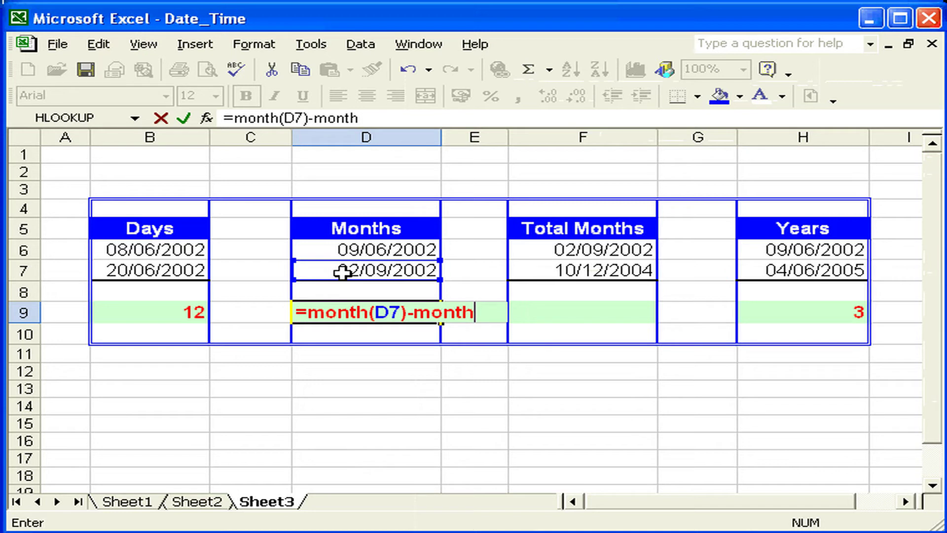
text(()
click(364, 250)
text())
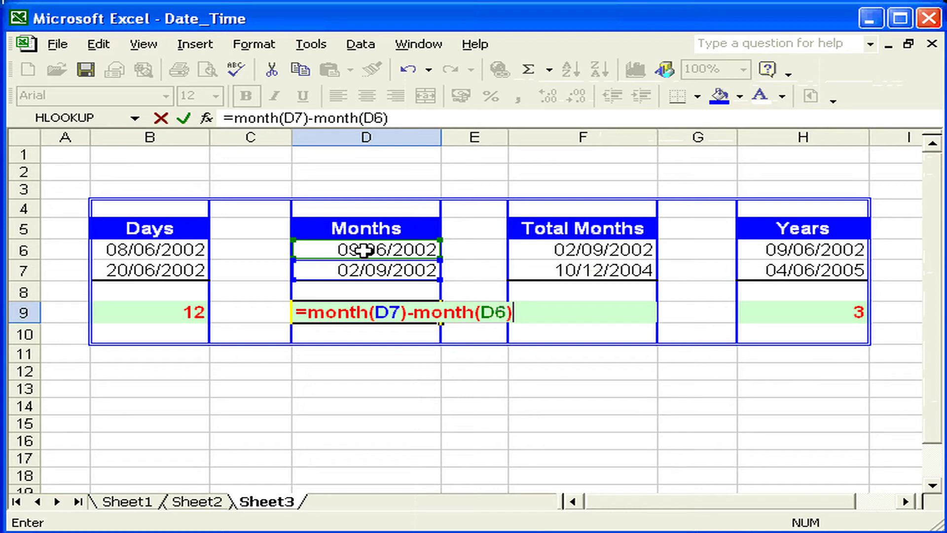
key(ctrl+Return)
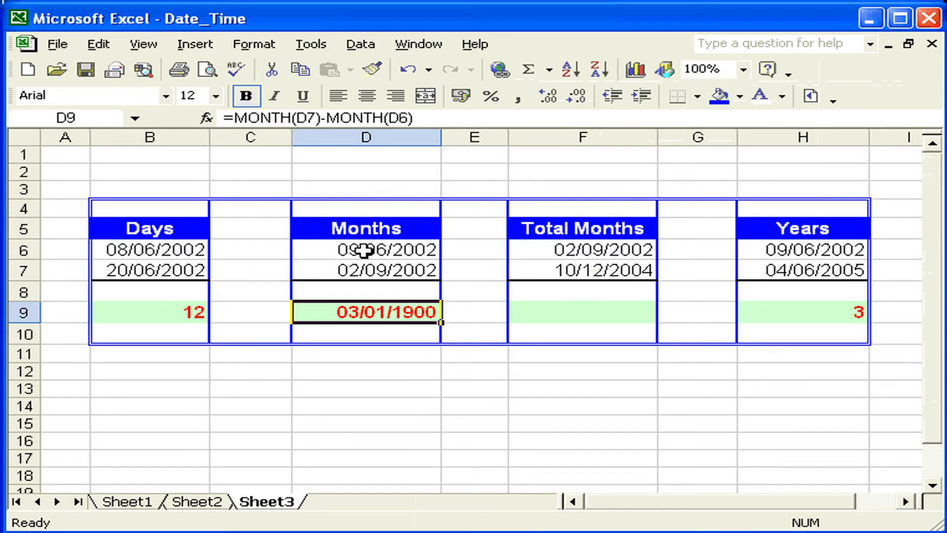
key(ctrl+shift+asciitilde)
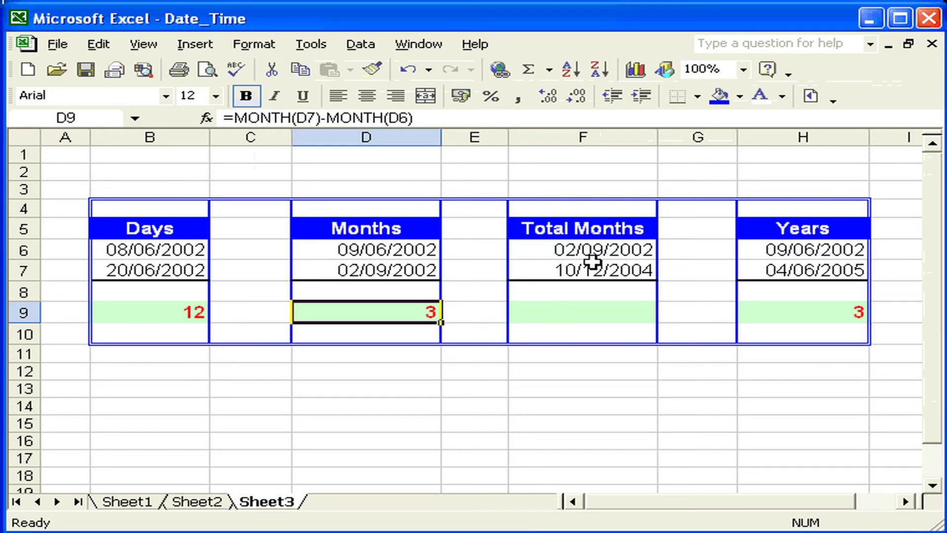
Start F9's formula with the year part (YEAR(F7)-YEAR(F6))*12.
click(588, 312)
text(=year()
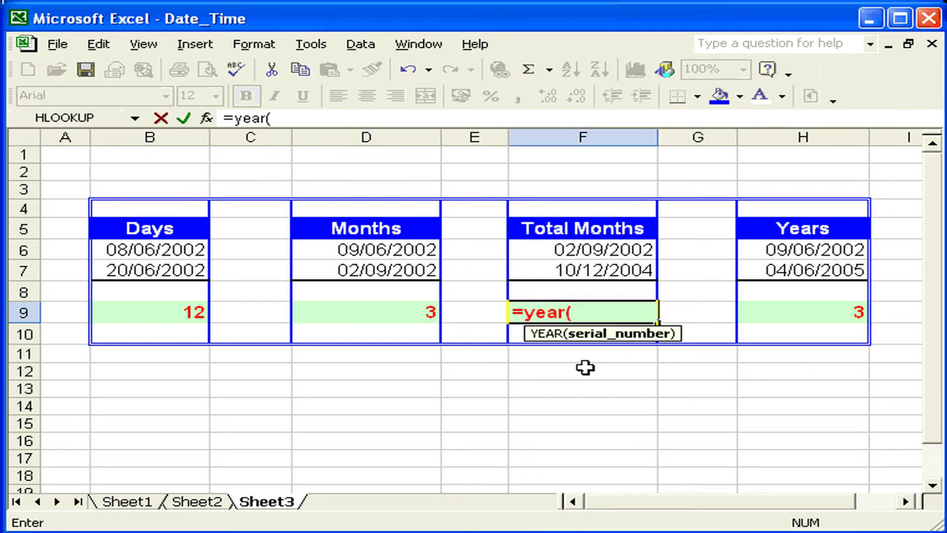
click(592, 276)
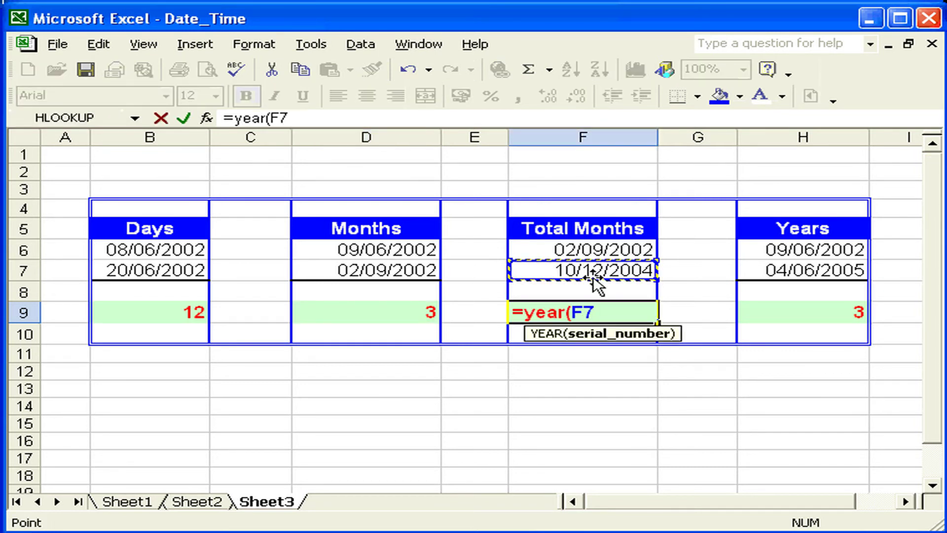
text())
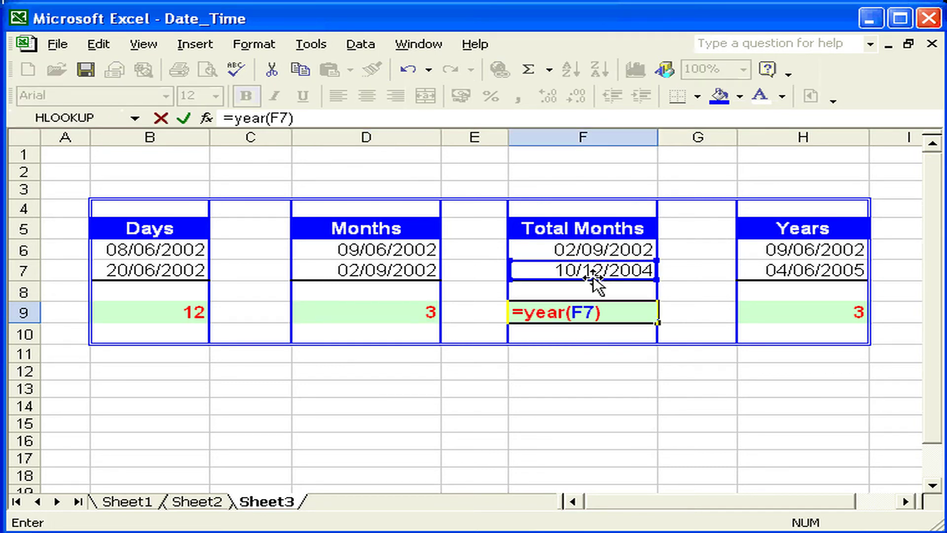
text(-year()
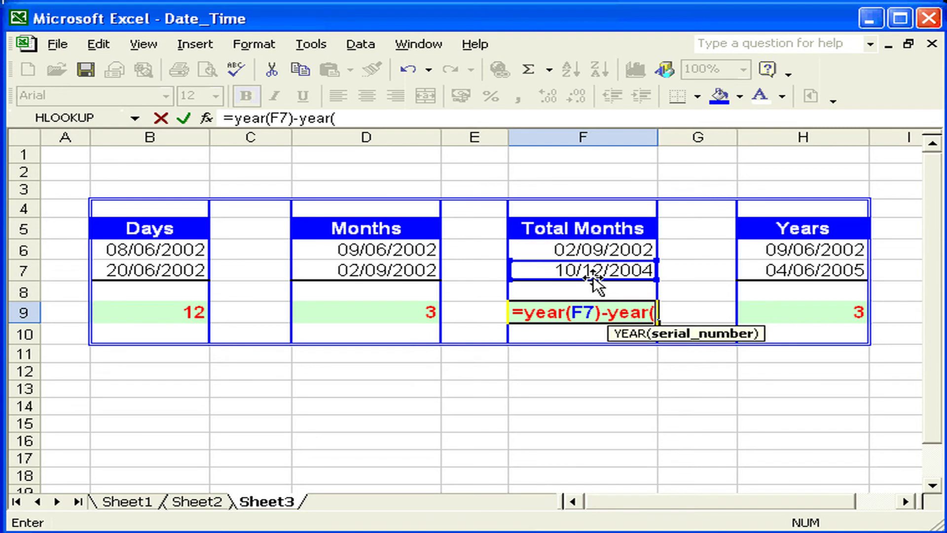
click(589, 254)
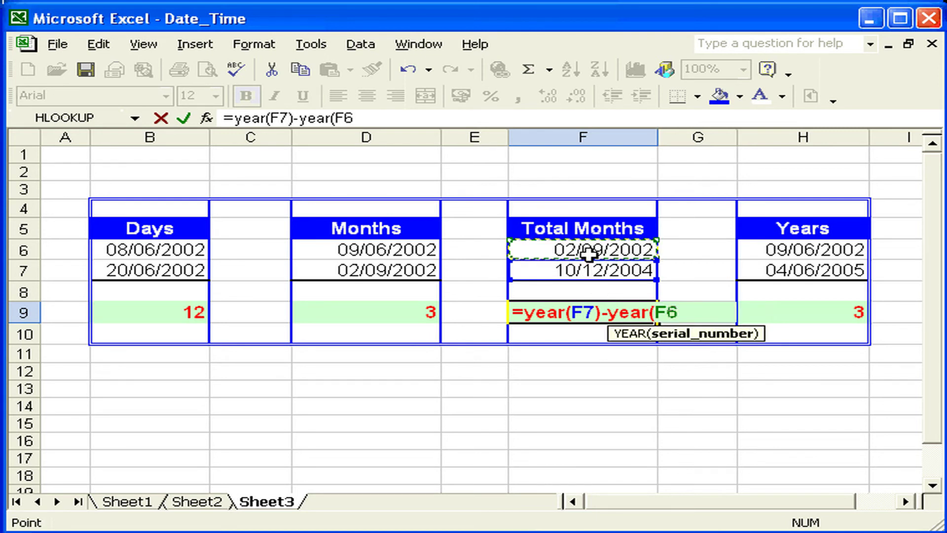
text())
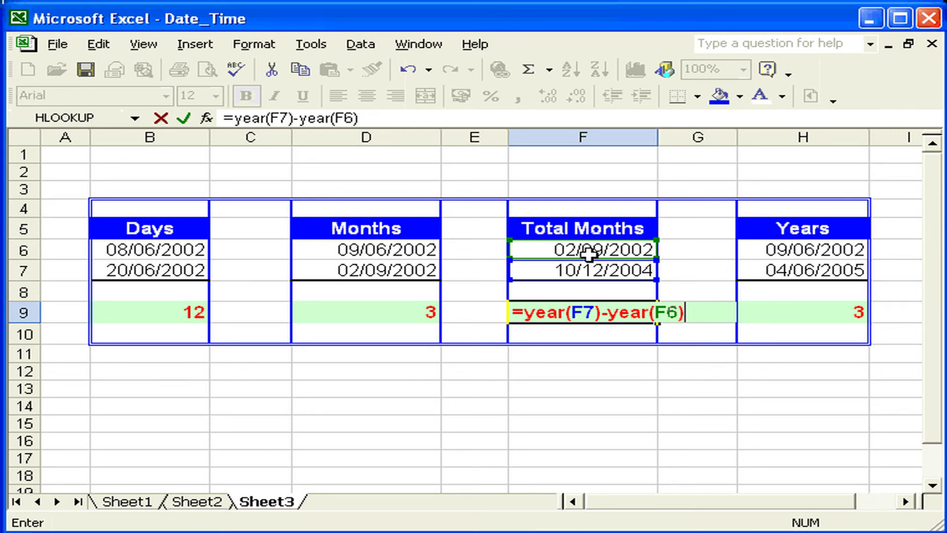
click(524, 313)
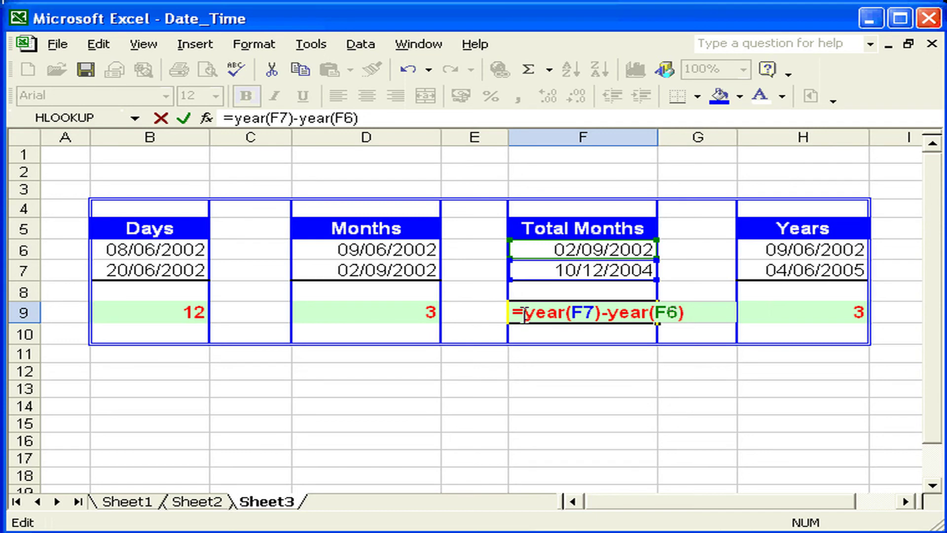
text(()
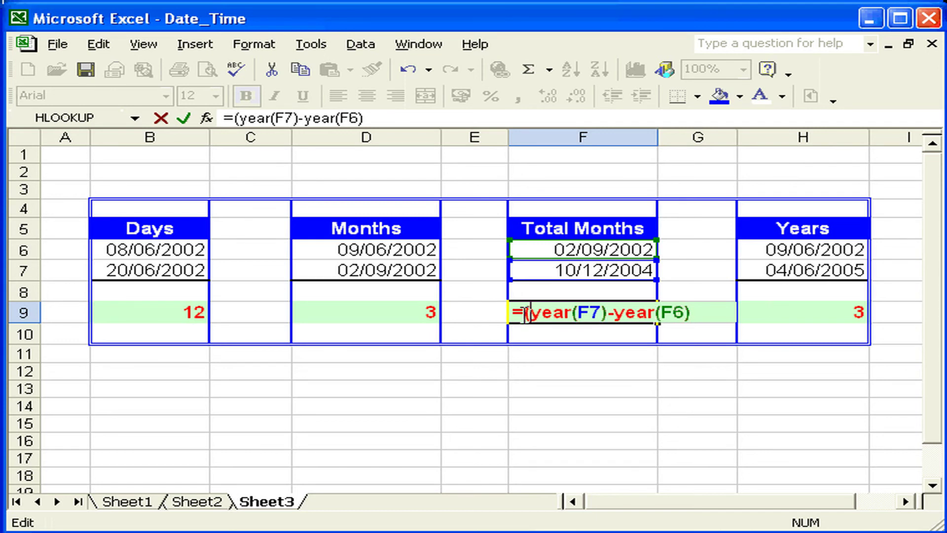
key(End)
text()*12)
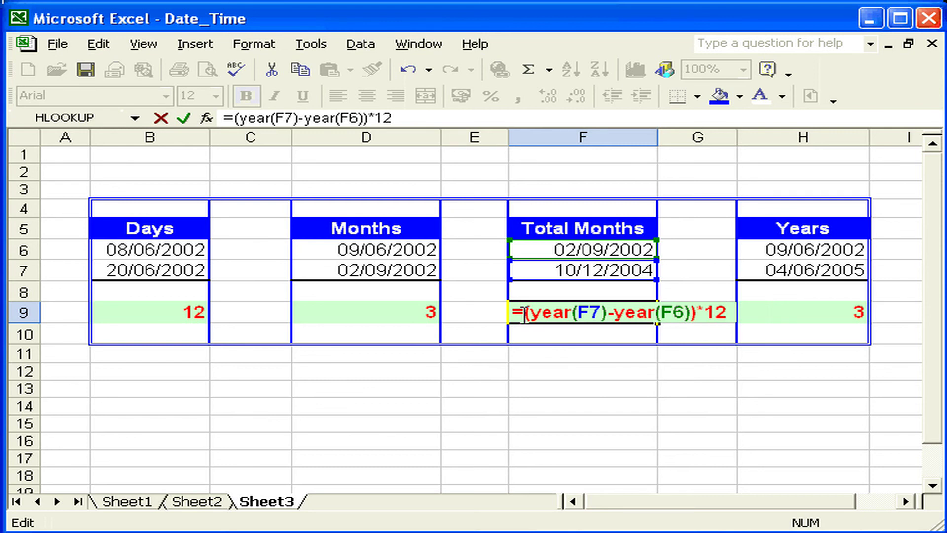
Append +(MONTH(F7)-MONTH(F6)), commit the formula, and open Format Cells with Ctrl+1.
text(+(month)
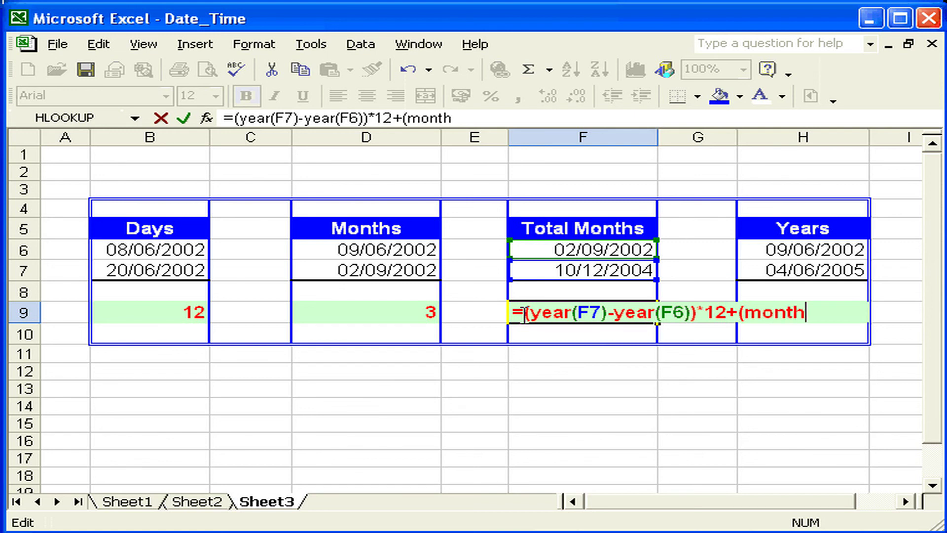
text(()
click(563, 273)
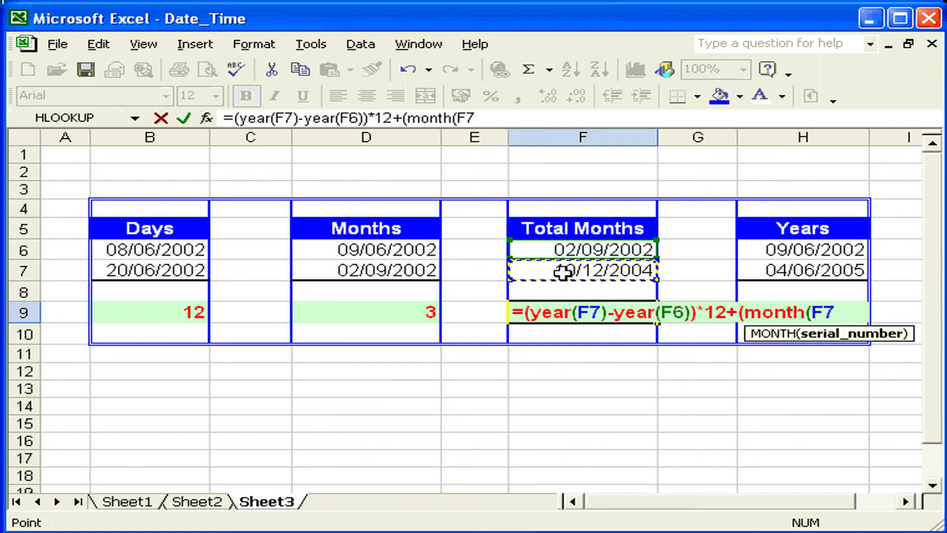
text())
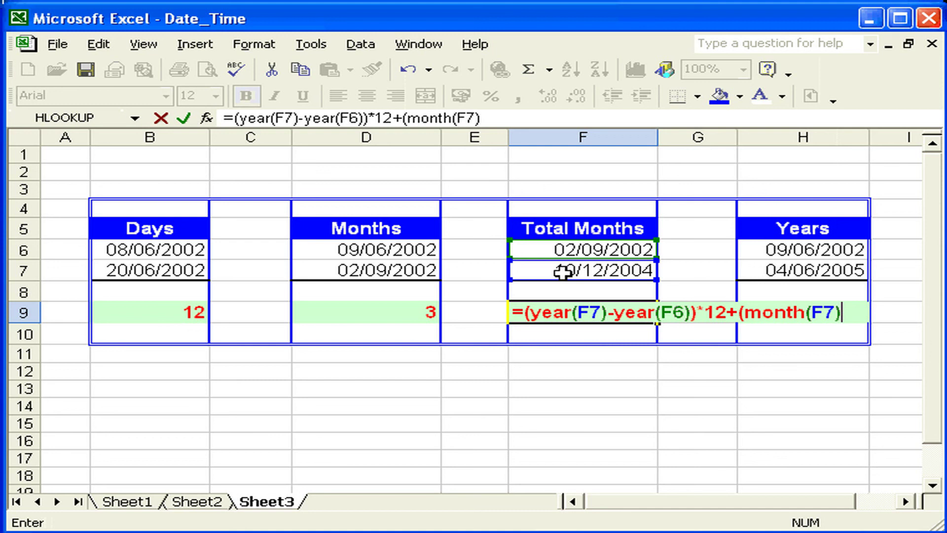
text(-month)
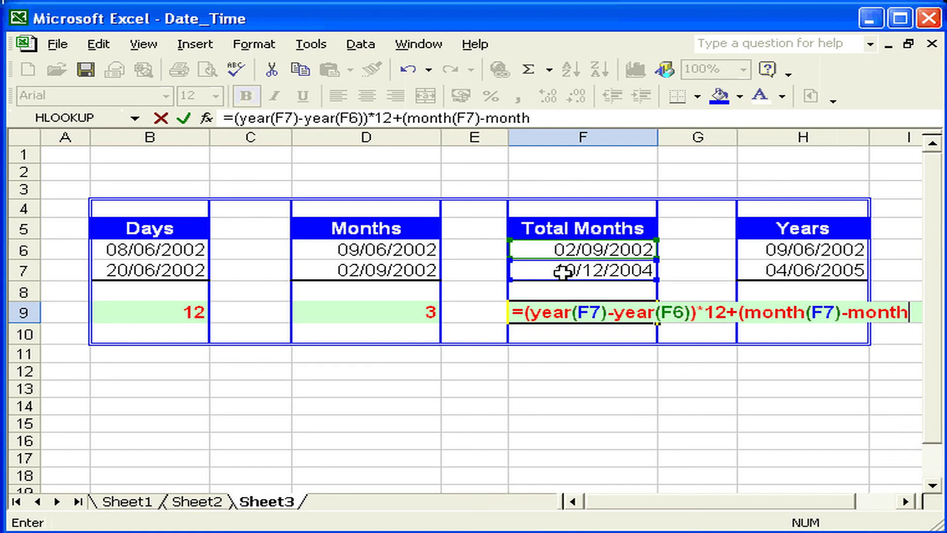
text(()
click(575, 250)
text()))
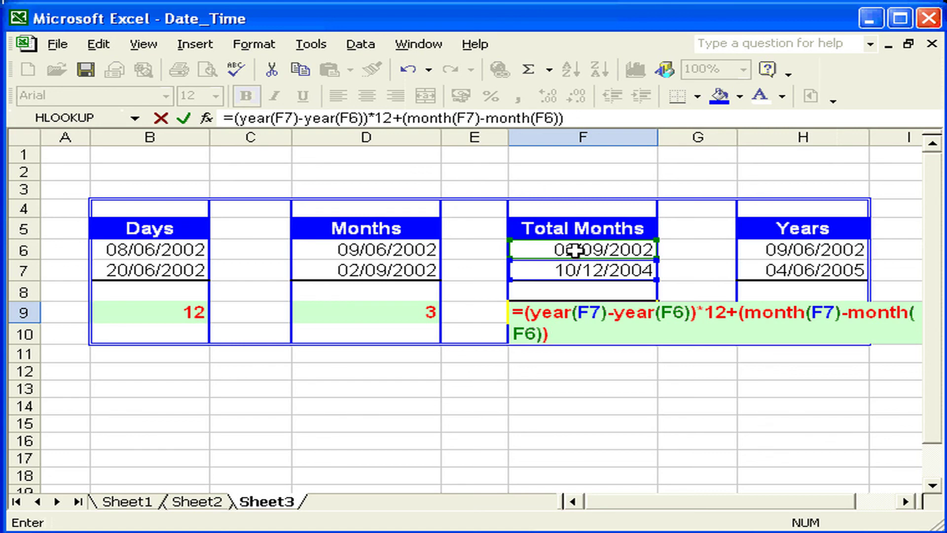
key(Return)
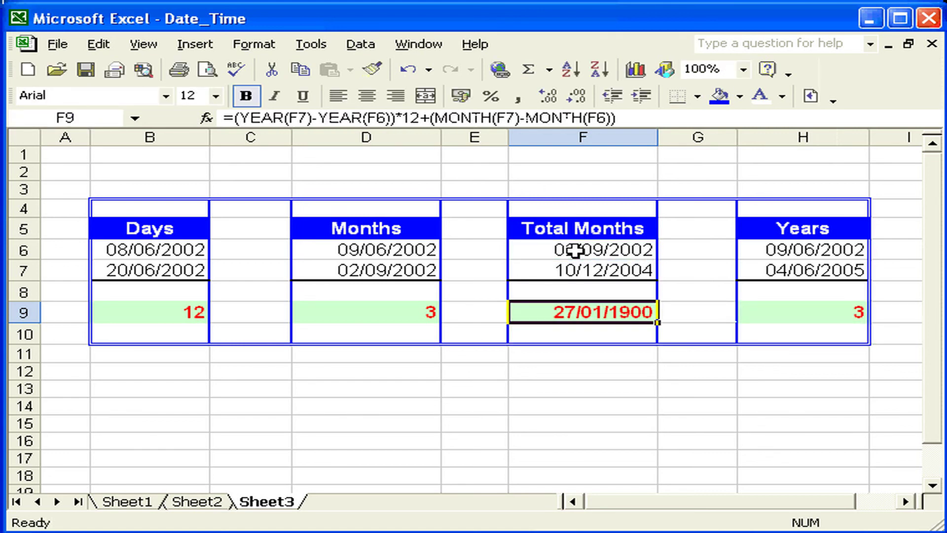
key(ctrl+1)
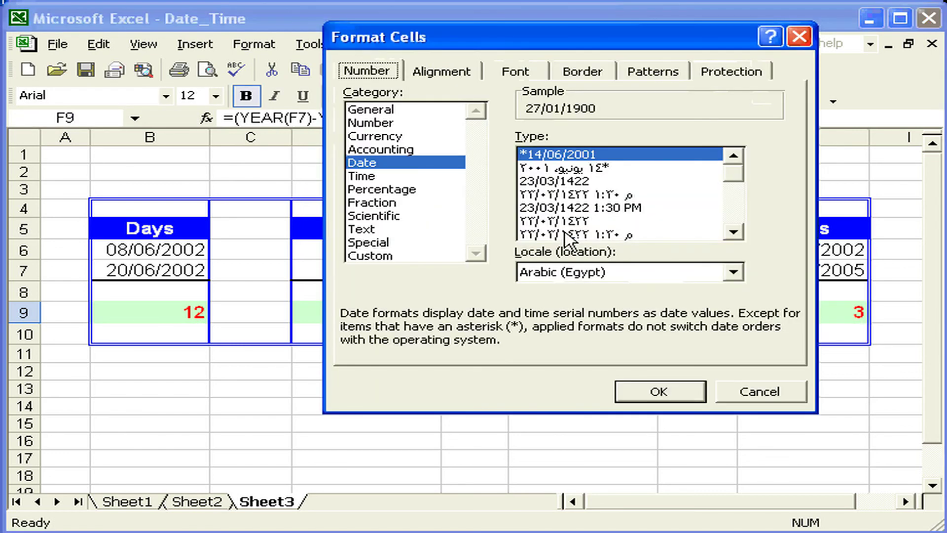